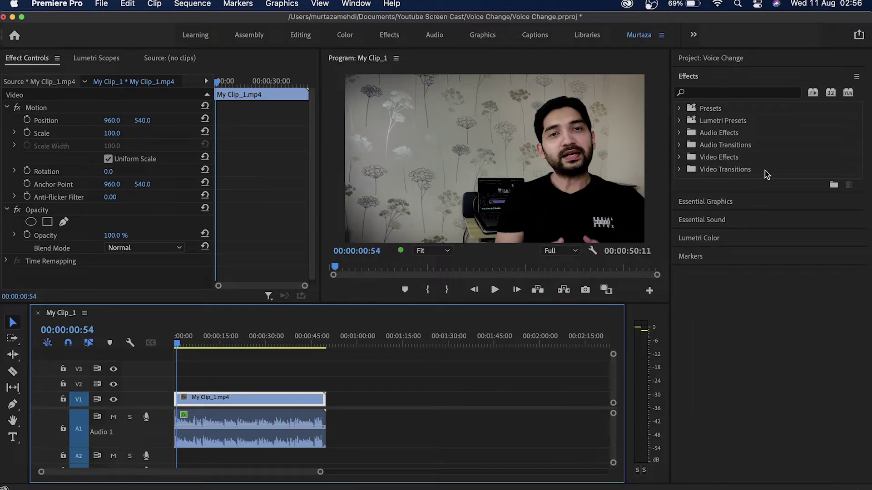
# Search 'mosa' and apply Mosaic to My Clip_1.mp4, pixelating it at 10×10 blocks
pyautogui.click(732, 94)
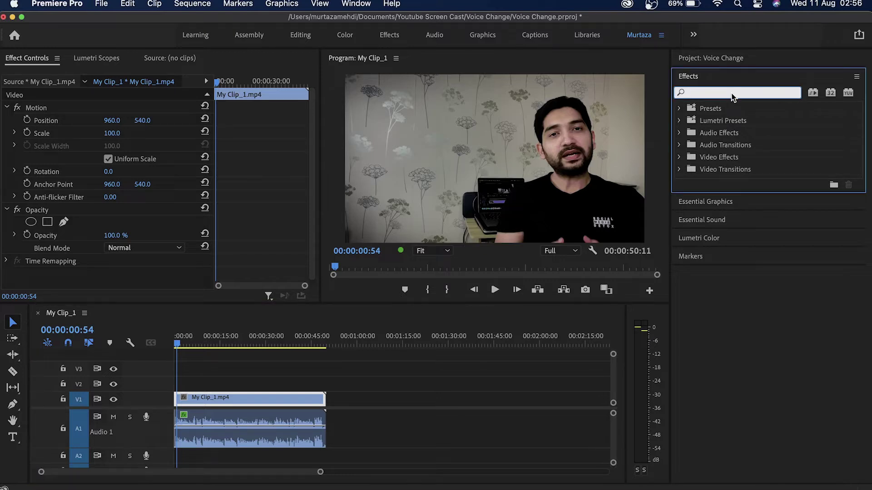
pyautogui.write('mosa')
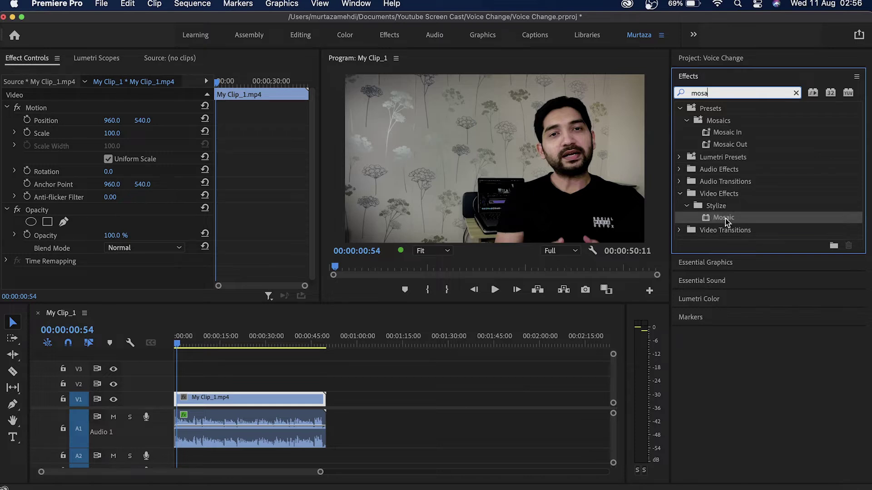
pyautogui.moveTo(725, 223); pyautogui.dragTo(206, 398)
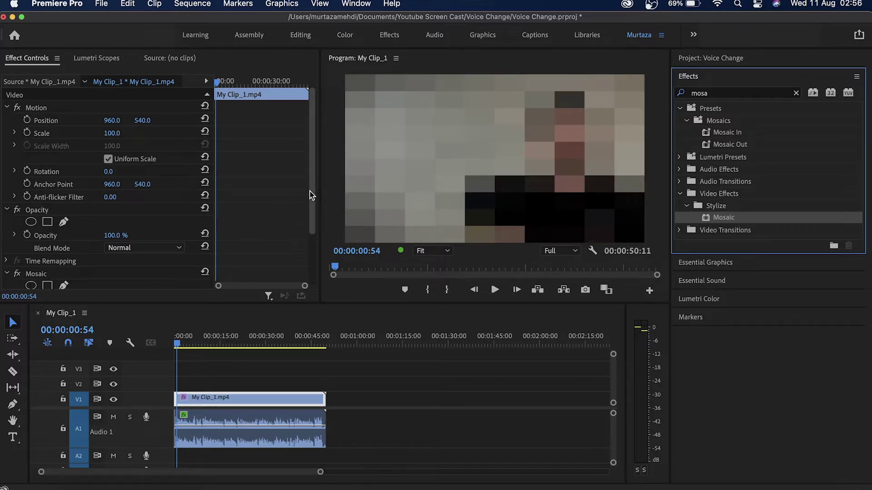
pyautogui.moveTo(312, 195); pyautogui.dragTo(312, 244)
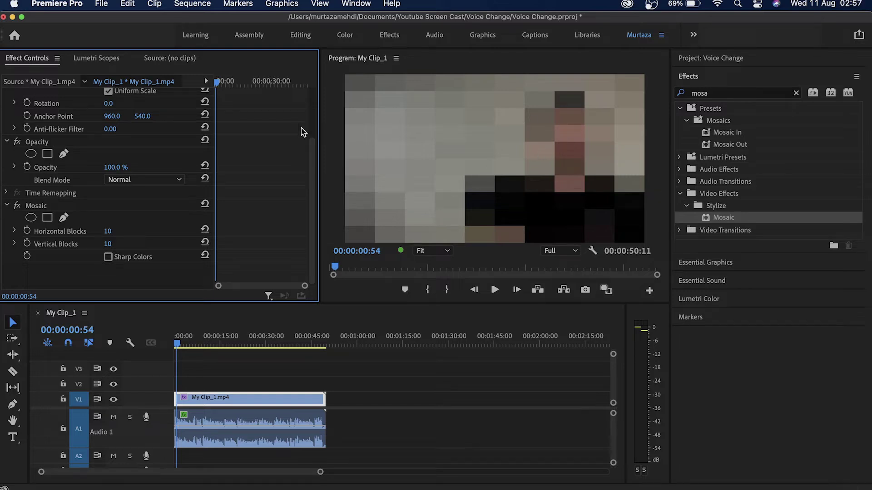
# Add an ellipse mask to Mosaic and position it over the man's face
pyautogui.click(19, 207)
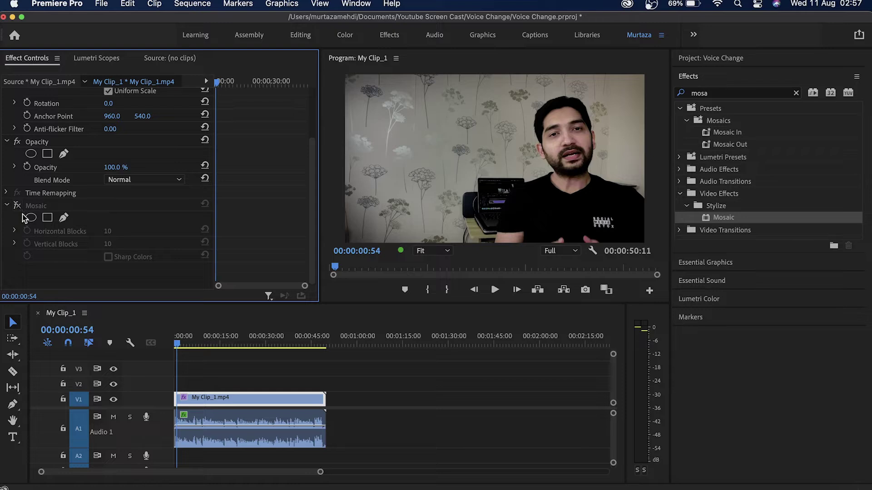
pyautogui.click(31, 218)
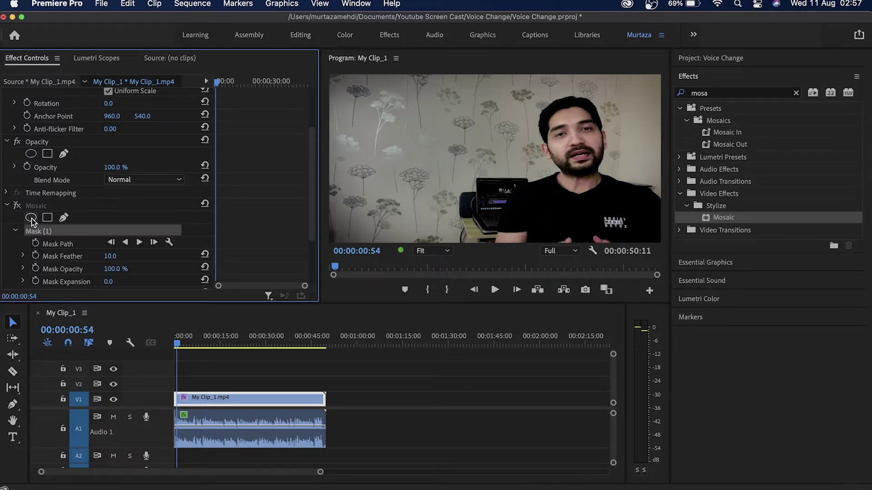
pyautogui.click(488, 159)
pyautogui.moveTo(488, 159); pyautogui.dragTo(561, 137)
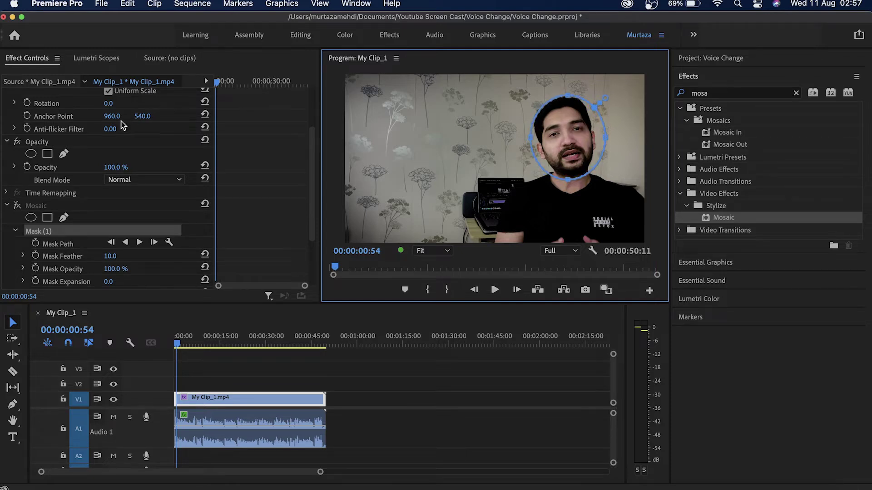
pyautogui.click(17, 205)
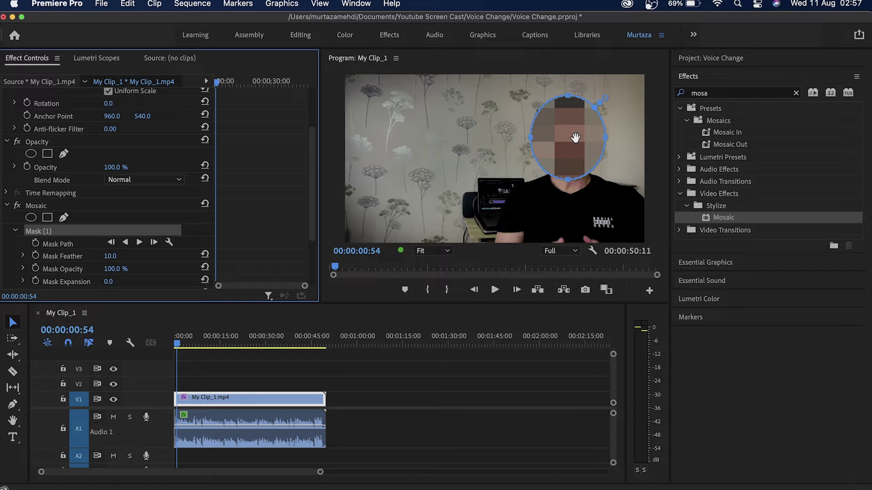
pyautogui.press('space')
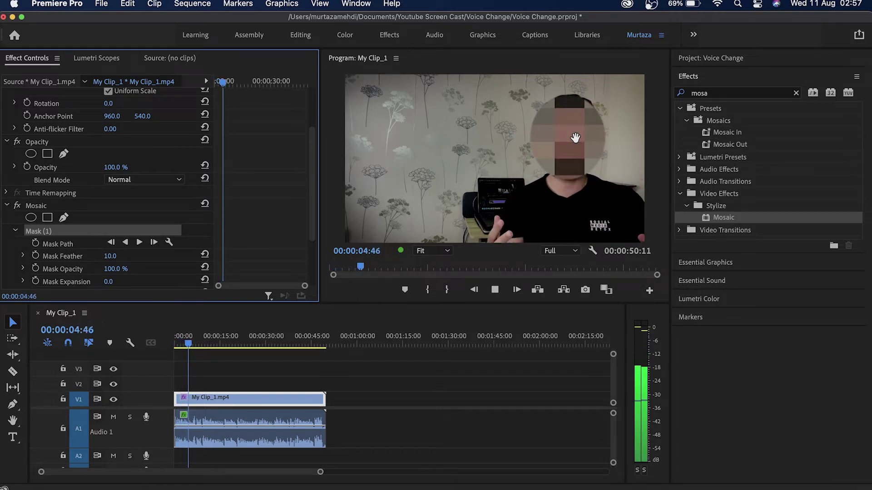
pyautogui.press('space')
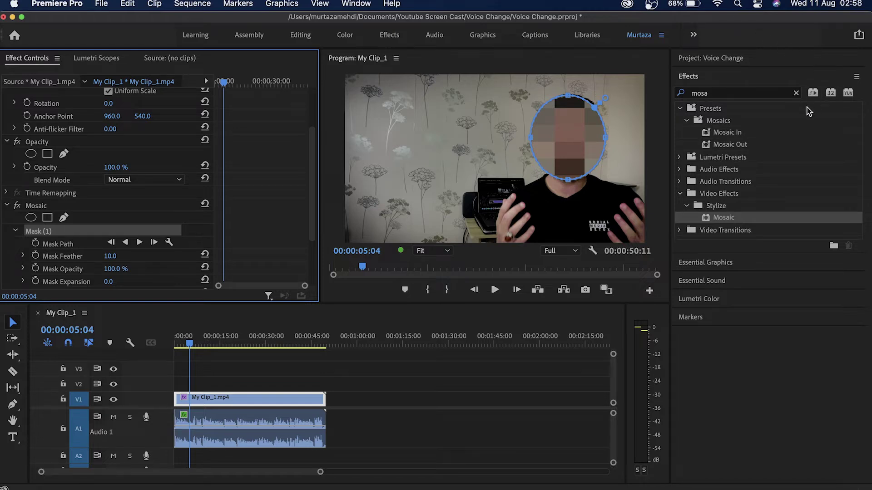
# Search 'pitch shifter' and apply Pitch Shifter to My Clip_1.mp4's A1 audio
pyautogui.click(796, 92)
pyautogui.click(777, 99)
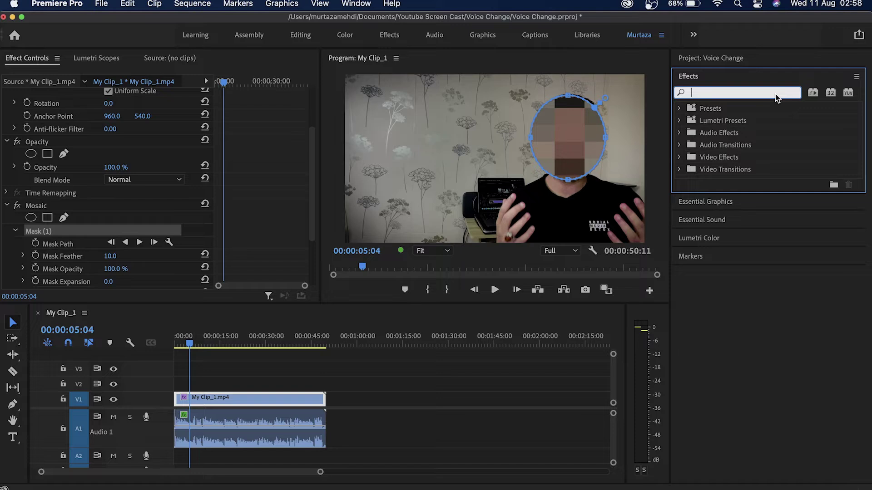
pyautogui.write('pitch shif')
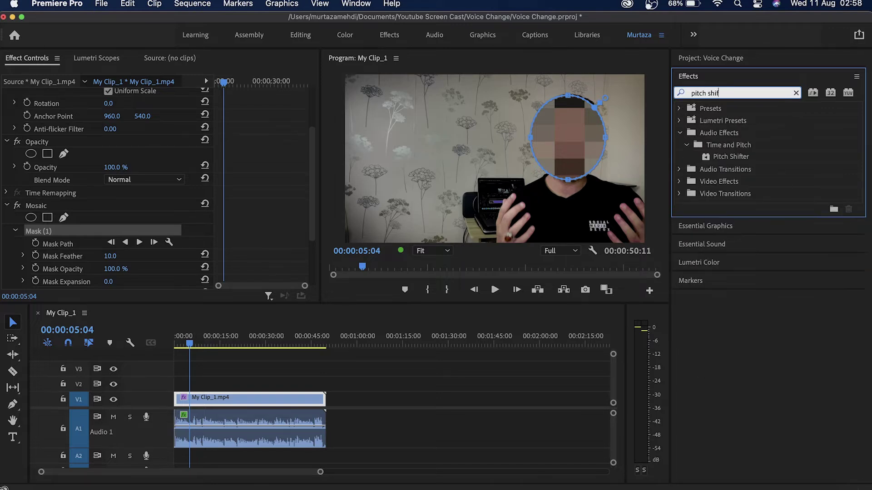
pyautogui.write('ter')
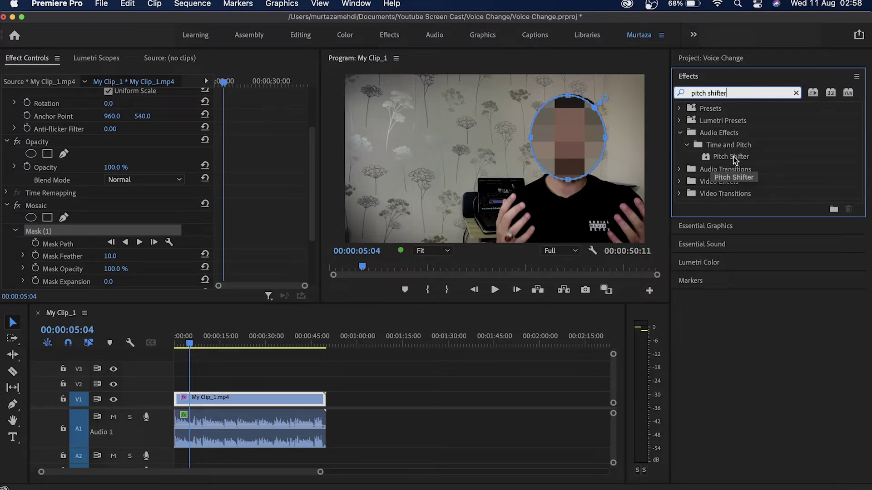
pyautogui.moveTo(733, 160); pyautogui.dragTo(224, 417)
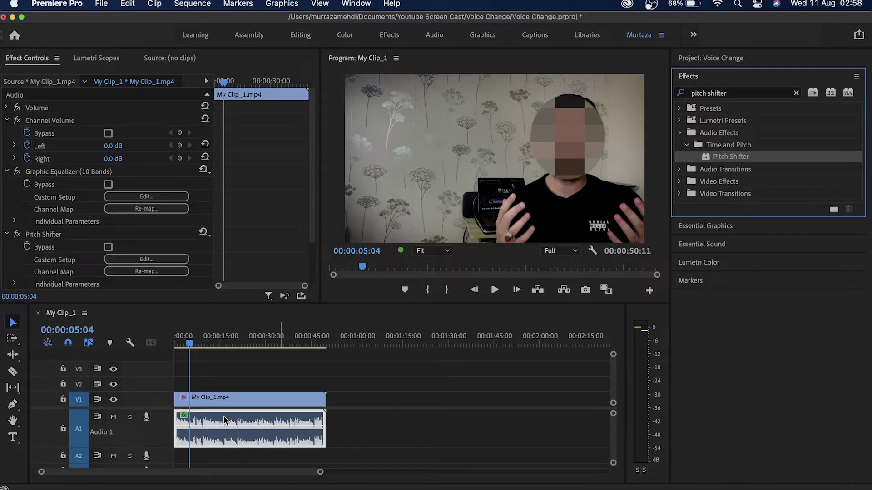
pyautogui.click(313, 156)
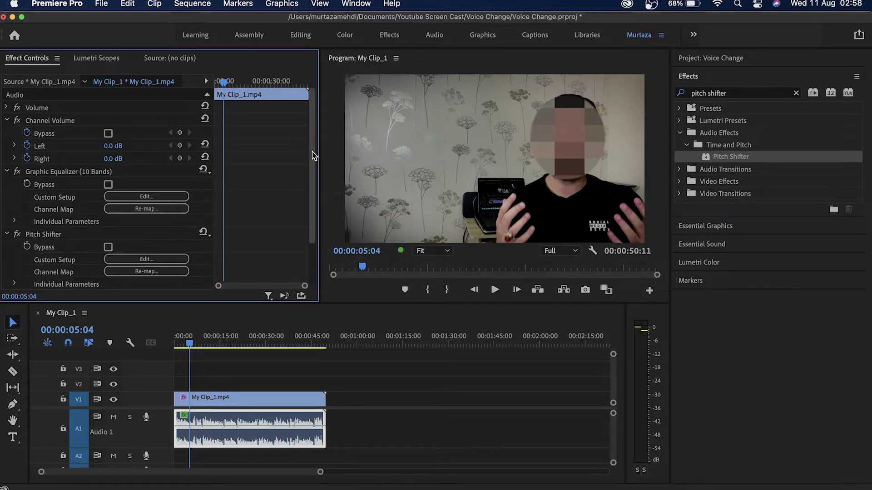
pyautogui.moveTo(313, 156); pyautogui.dragTo(303, 225)
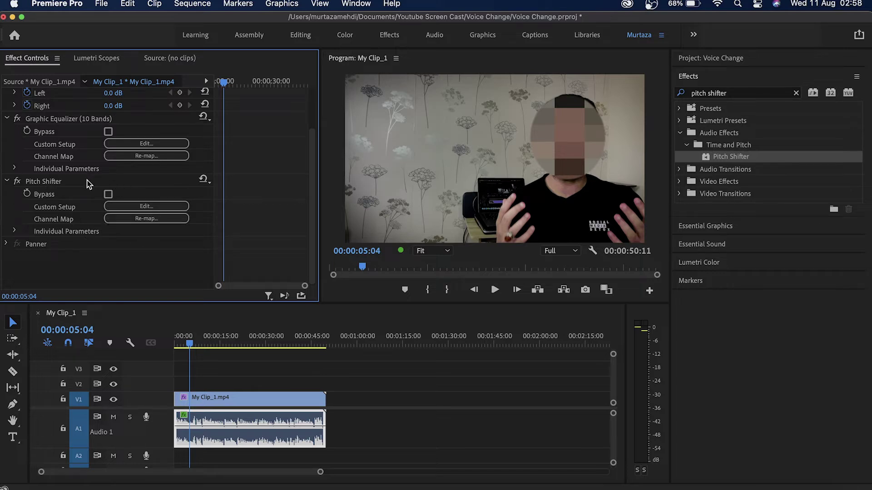
# Open the Pitch Shifter editor and audition the Angry Gerbil preset during playback
pyautogui.click(154, 207)
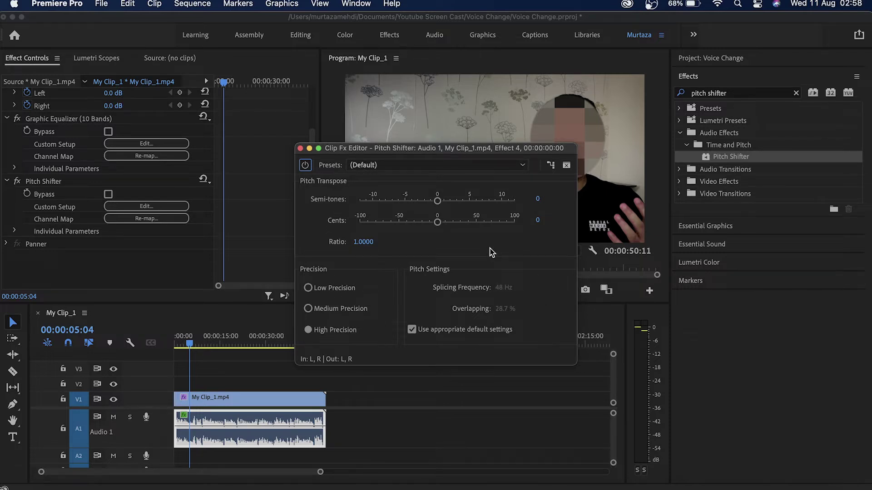
pyautogui.click(395, 168)
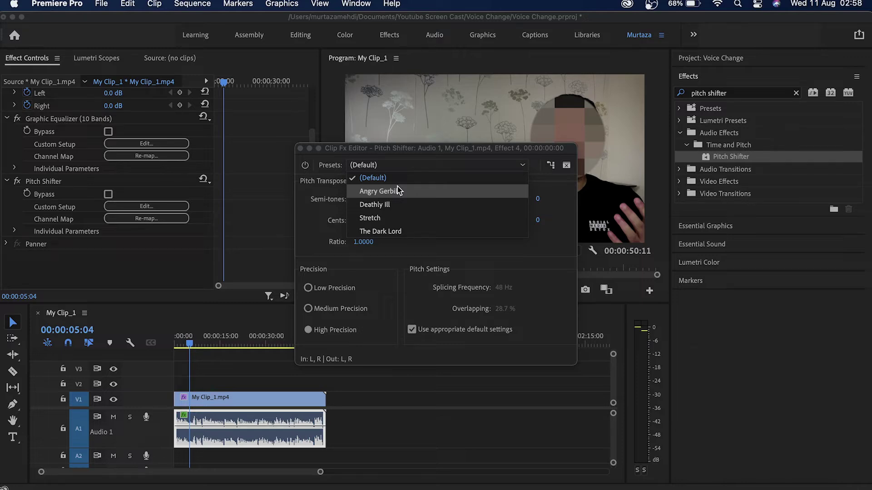
pyautogui.click(396, 186)
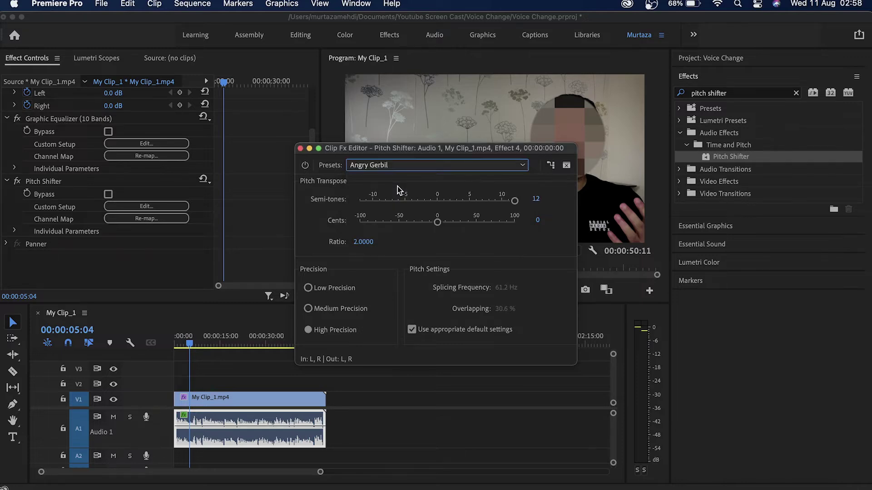
pyautogui.click(242, 359)
pyautogui.press('space')
pyautogui.click(217, 425)
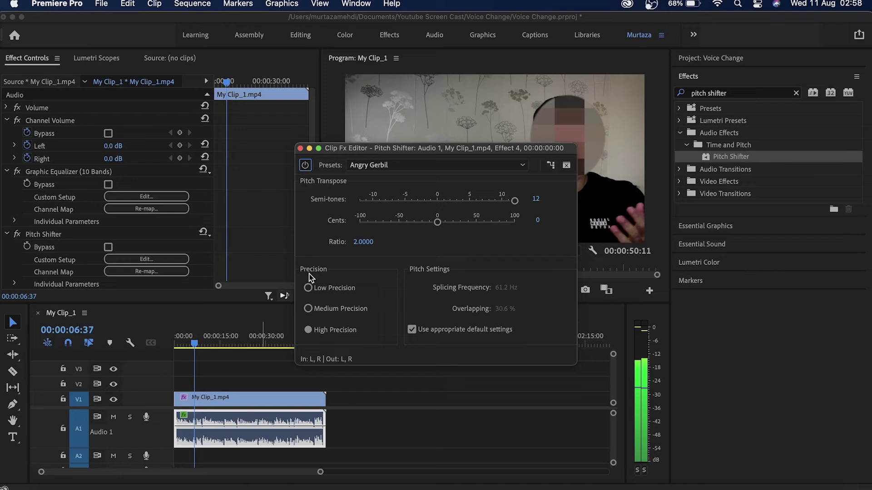
# Try the Deathly Ill, Stretch and The Dark Lord presets, then settle on (Default)
pyautogui.click(393, 165)
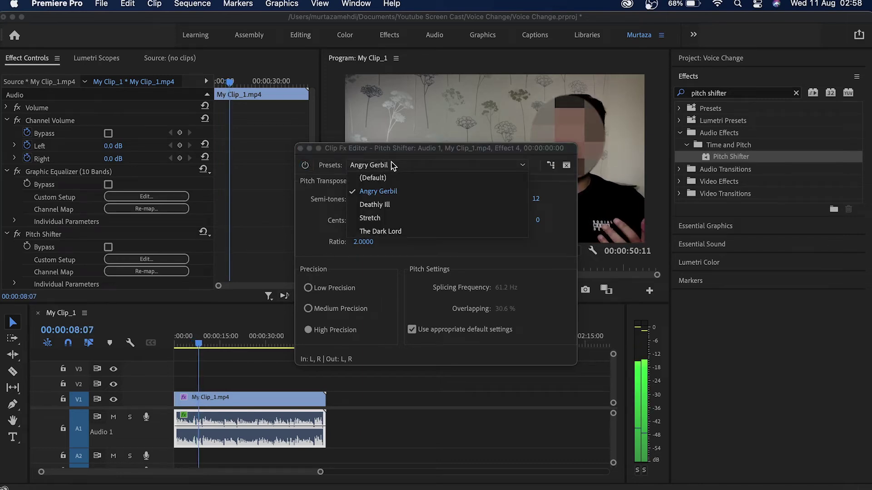
pyautogui.click(398, 205)
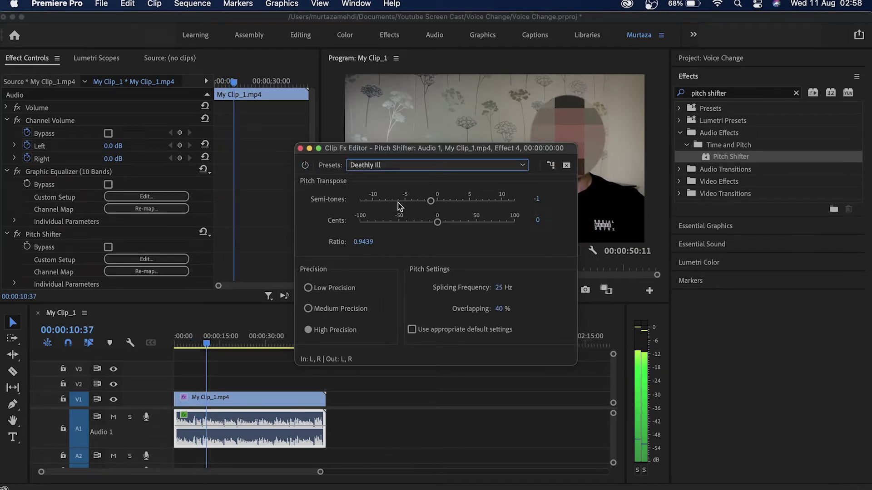
pyautogui.click(407, 169)
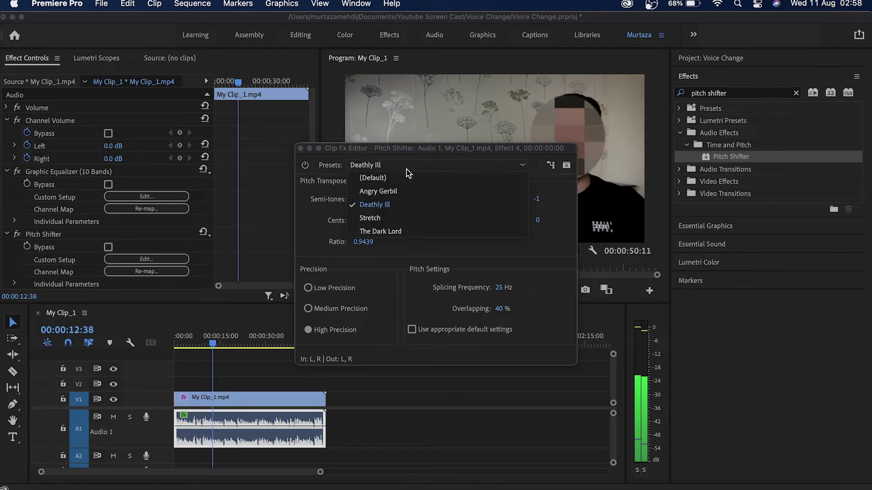
pyautogui.click(396, 218)
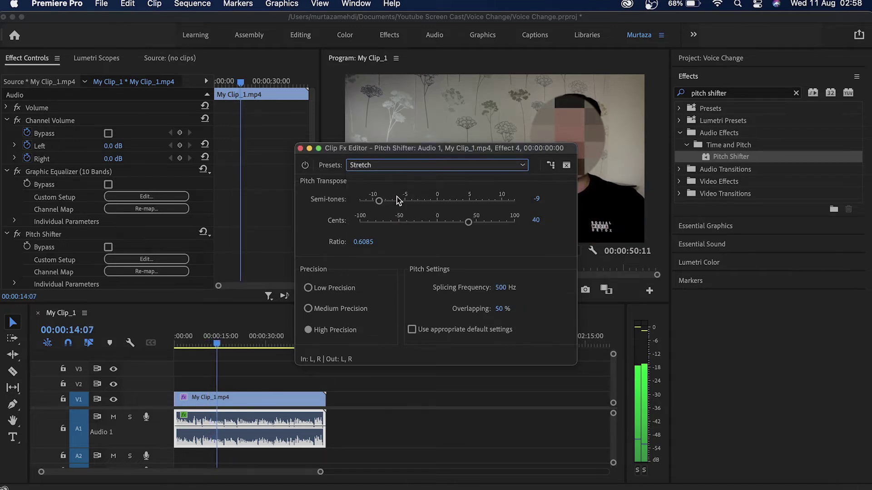
pyautogui.click(401, 165)
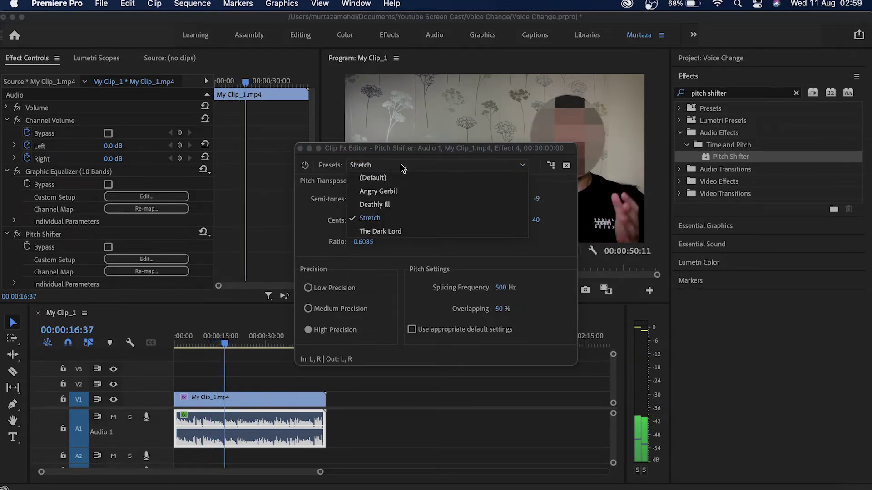
pyautogui.click(397, 231)
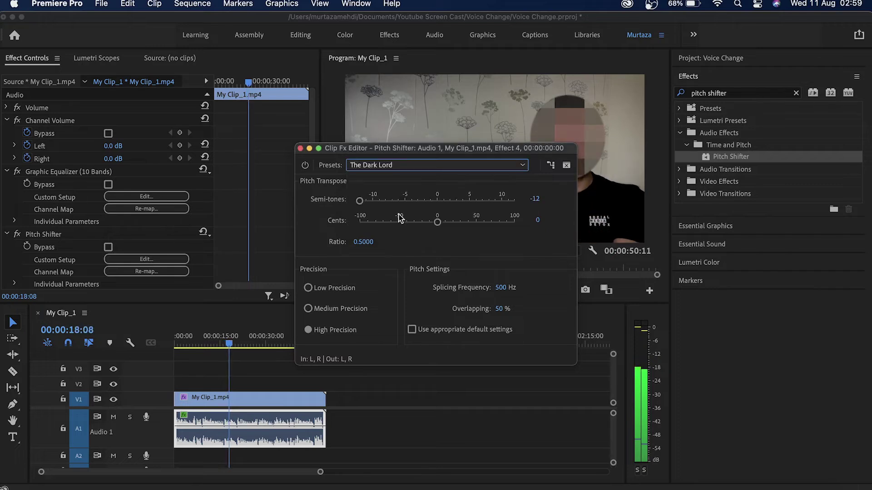
pyautogui.click(407, 164)
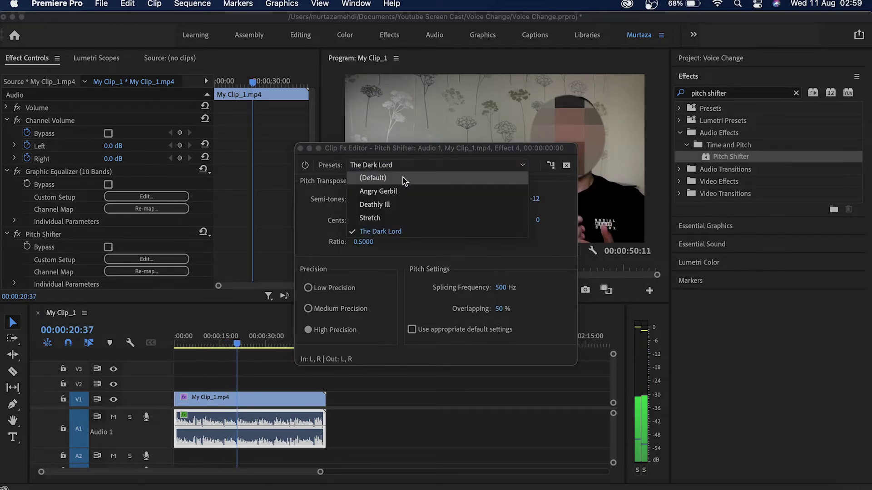
pyautogui.click(402, 177)
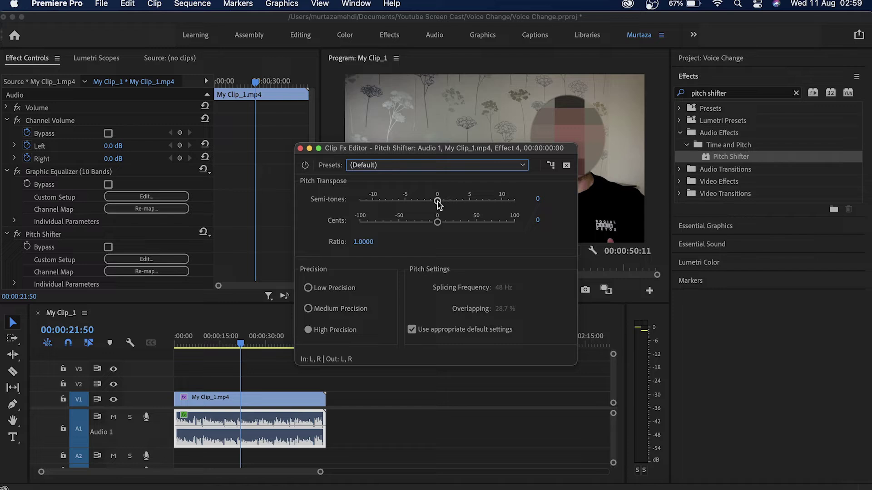
# Set Pitch Shifter to -4 semitones and -34 cents (ratio 0.7783) and play it back
pyautogui.moveTo(440, 203); pyautogui.dragTo(413, 233)
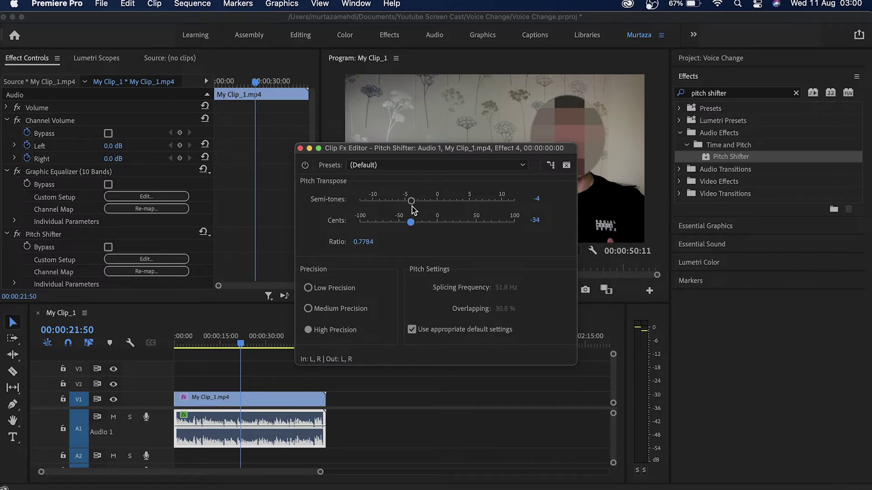
pyautogui.moveTo(411, 201); pyautogui.dragTo(409, 201)
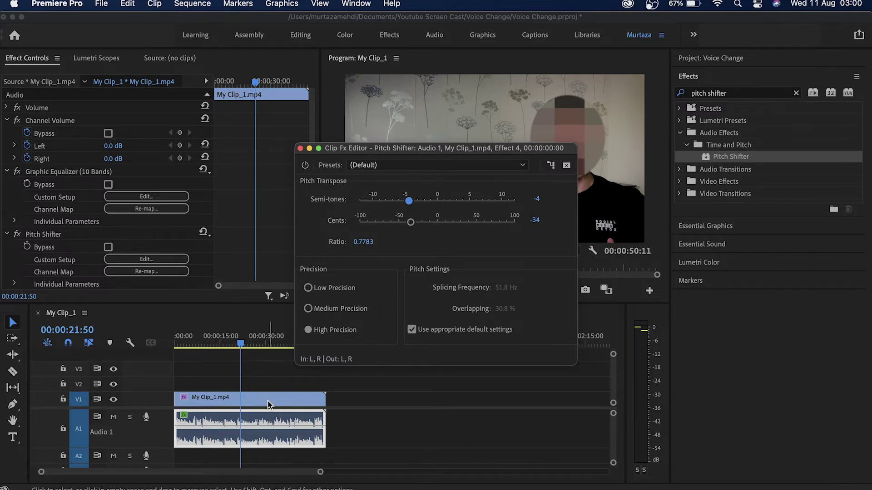
pyautogui.press('space')
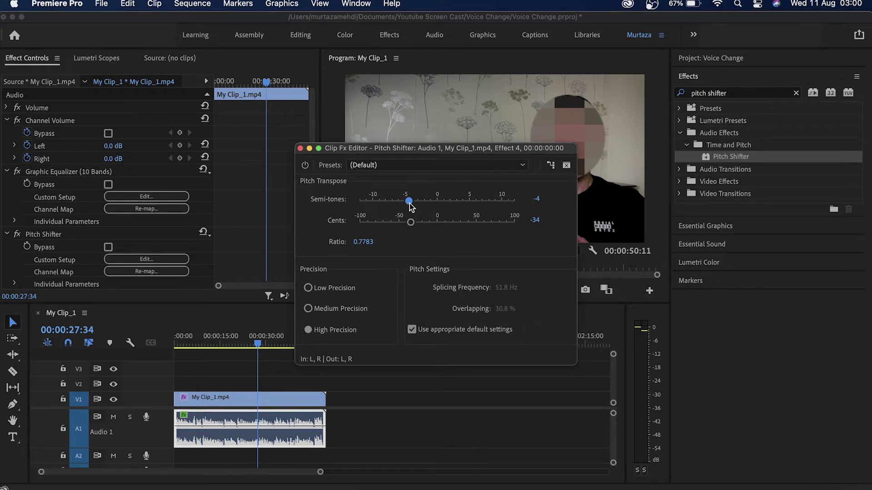
# Raise pitch to 7 semitones and 57 cents, then drop it to -5 semitones, -41 cents
pyautogui.moveTo(409, 203); pyautogui.dragTo(481, 202)
pyautogui.moveTo(411, 222); pyautogui.dragTo(483, 224)
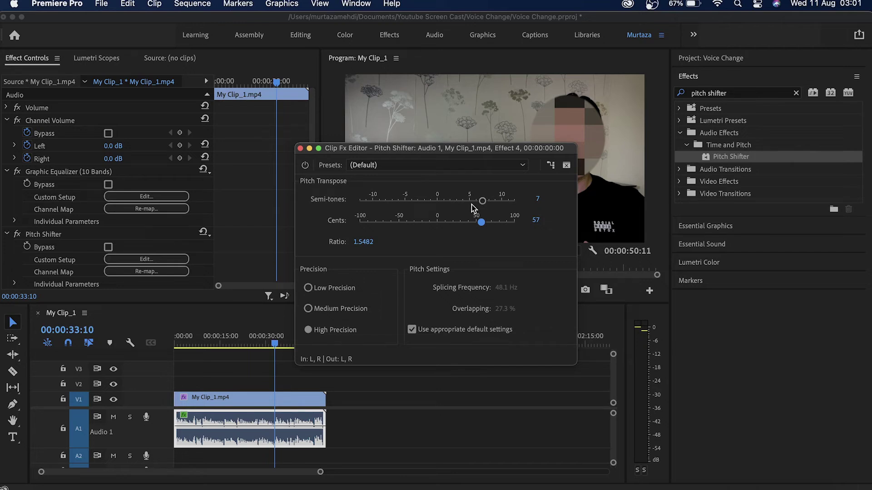
pyautogui.moveTo(482, 201); pyautogui.dragTo(404, 201)
pyautogui.moveTo(480, 223); pyautogui.dragTo(404, 224)
# Apply Convolution Reverb from Audio Effects > Reverb to the A1 audio, after Pitch Shifter
pyautogui.click(301, 149)
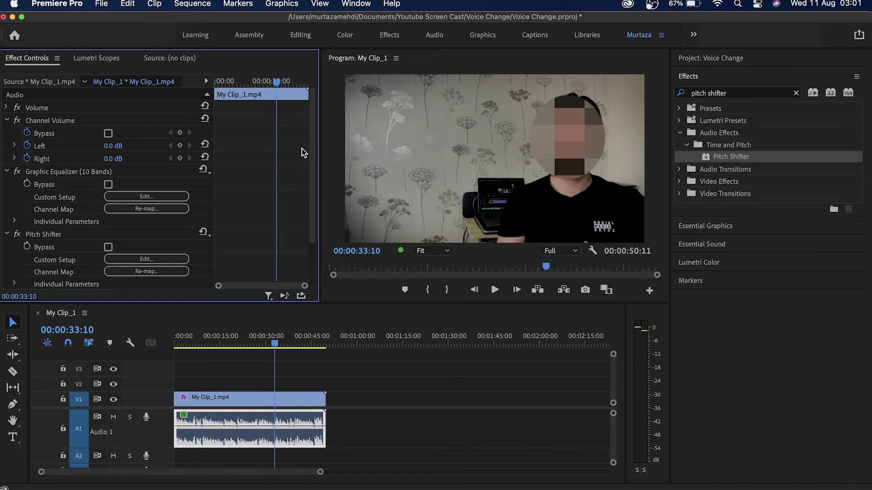
pyautogui.click(796, 92)
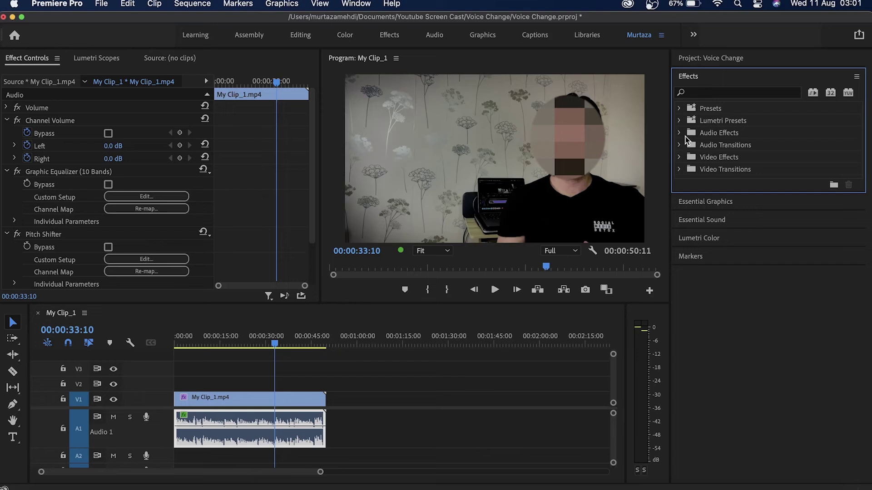
pyautogui.click(680, 134)
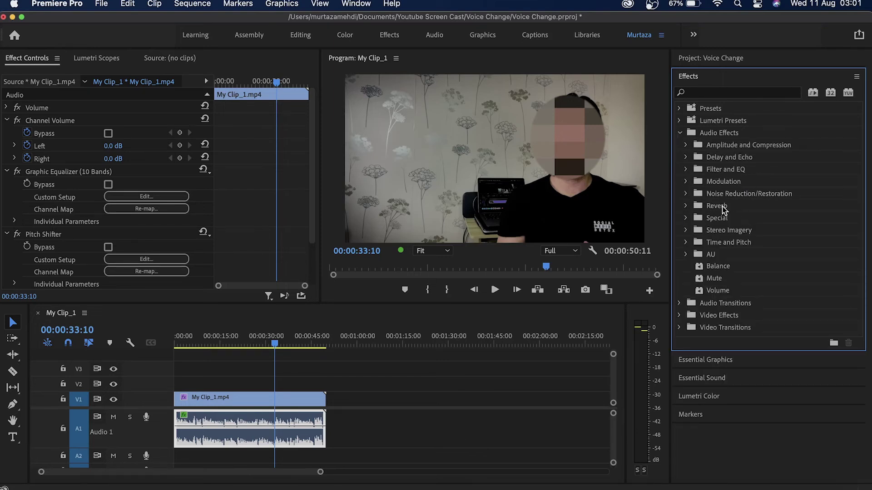
pyautogui.click(686, 206)
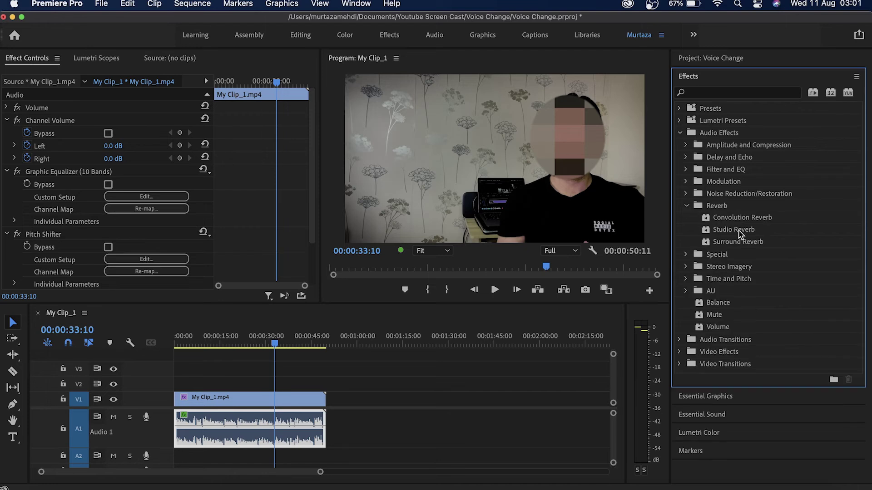
pyautogui.click(749, 218)
pyautogui.moveTo(749, 218); pyautogui.dragTo(246, 419)
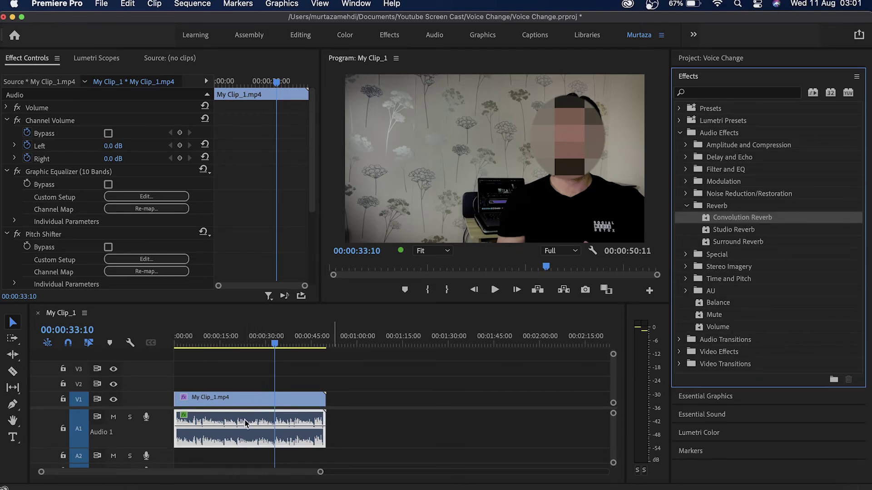
pyautogui.moveTo(309, 181); pyautogui.dragTo(299, 274)
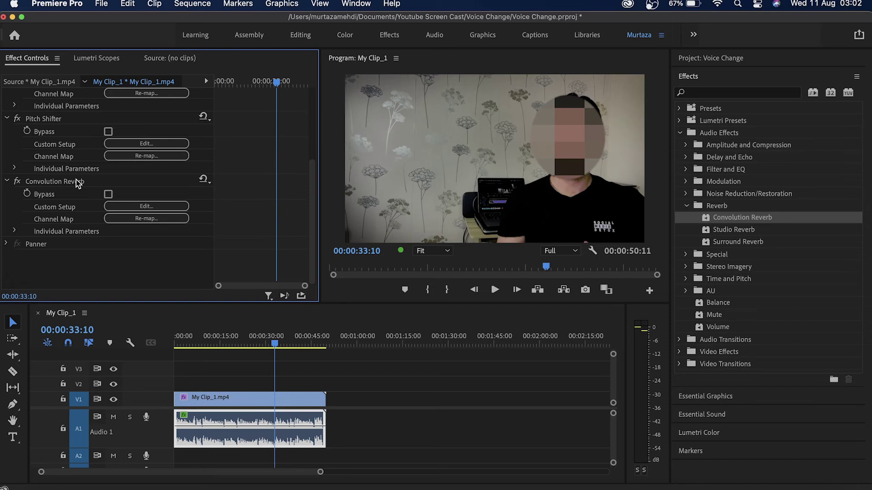
# Give Convolution Reverb the Back of the Class preset with the Classroom impulse
pyautogui.click(166, 208)
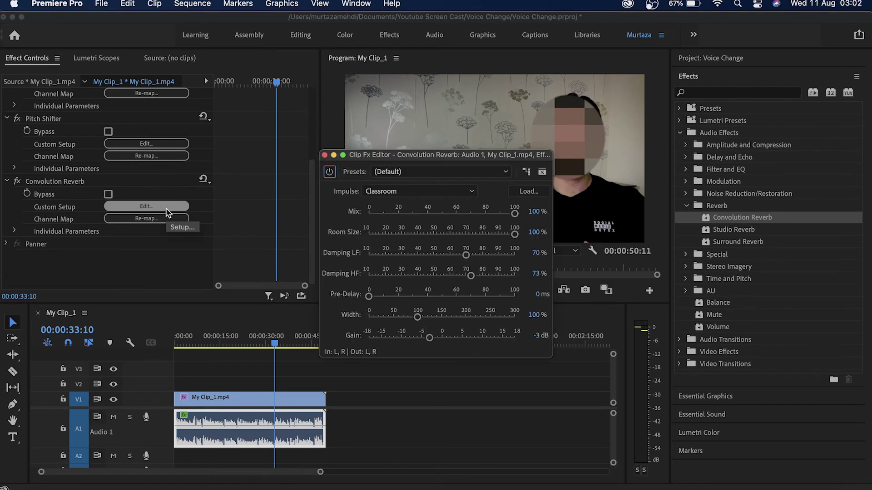
pyautogui.click(385, 173)
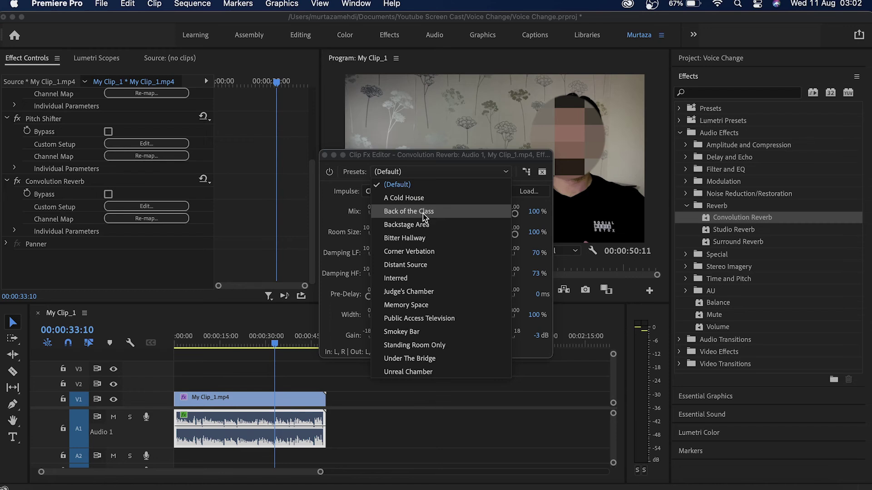
pyautogui.click(423, 213)
pyautogui.click(413, 193)
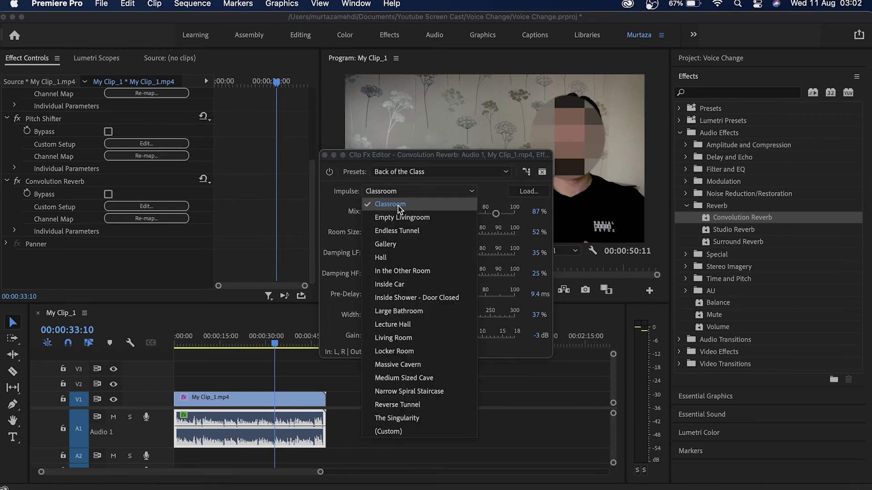
pyautogui.click(398, 206)
pyautogui.click(324, 155)
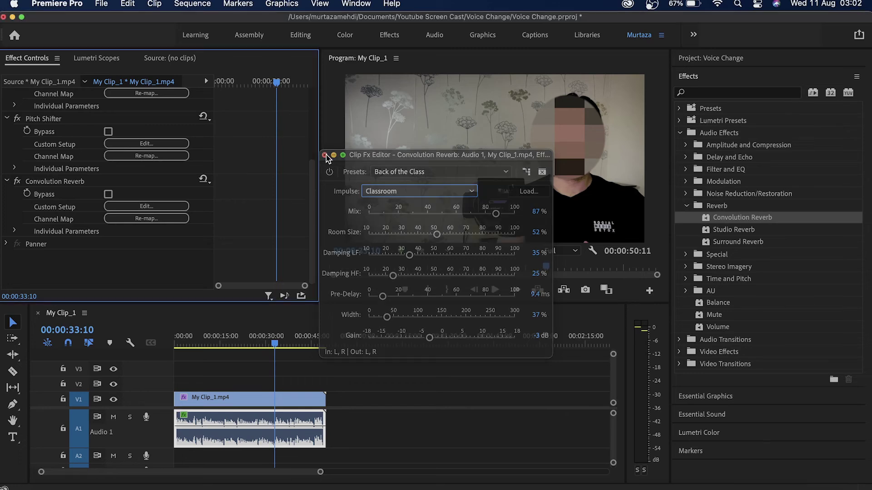
pyautogui.click(720, 93)
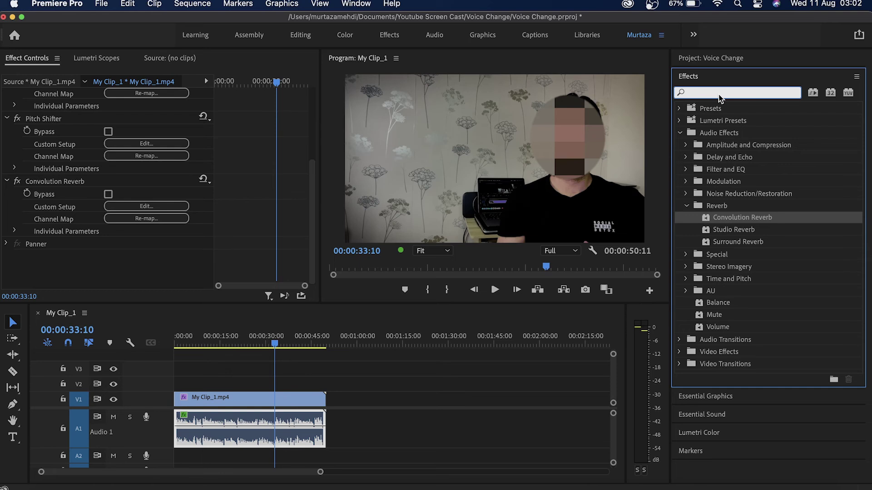
# Search 'mastering', apply Mastering to the A1 audio, and keep its Bright Hype preset
pyautogui.write('masterin')
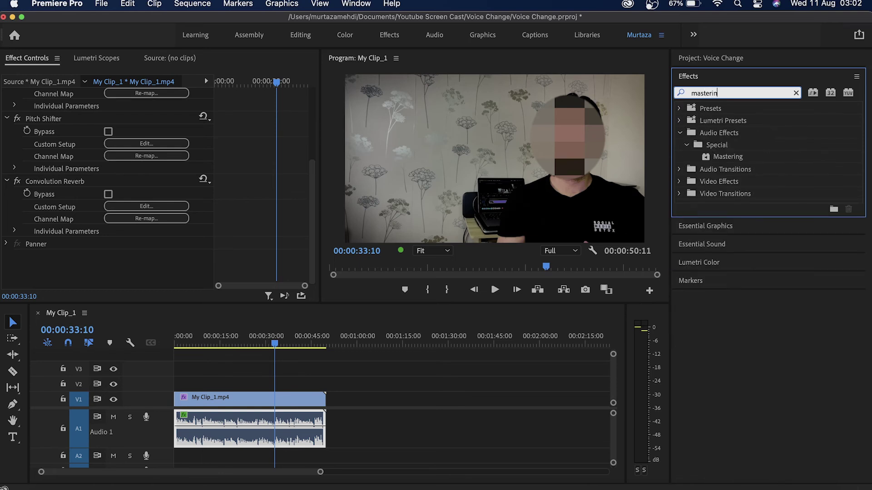
pyautogui.write('g')
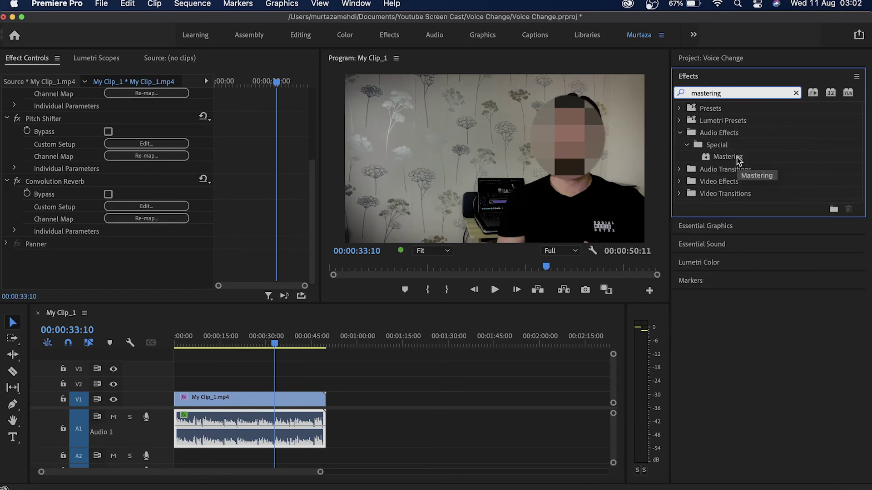
pyautogui.moveTo(737, 159); pyautogui.dragTo(282, 416)
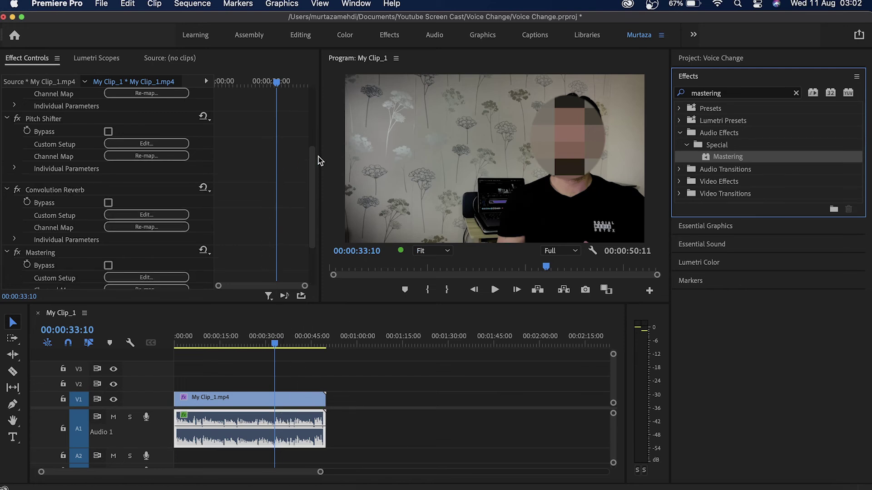
pyautogui.moveTo(312, 160); pyautogui.dragTo(304, 230)
pyautogui.click(145, 205)
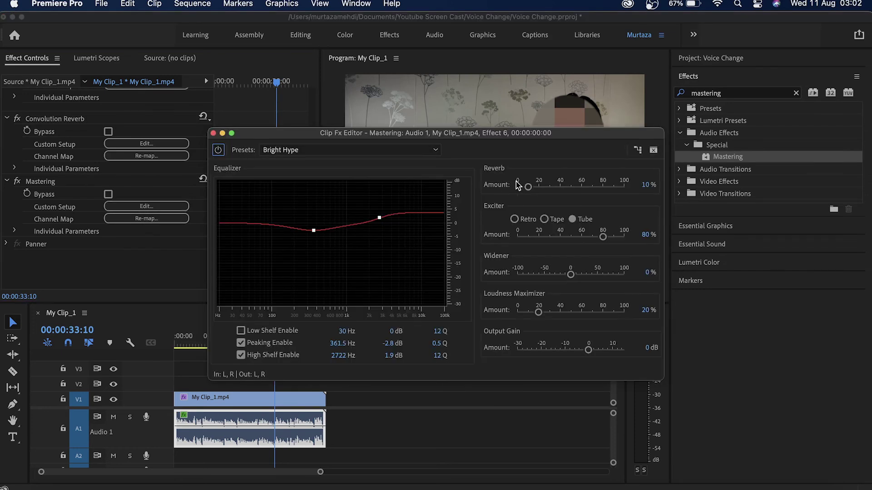
pyautogui.click(318, 150)
pyautogui.click(318, 150)
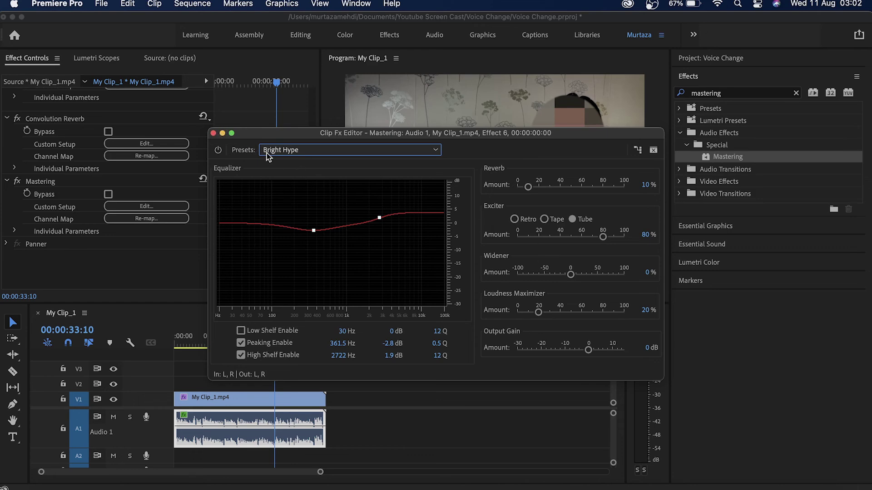
pyautogui.click(213, 134)
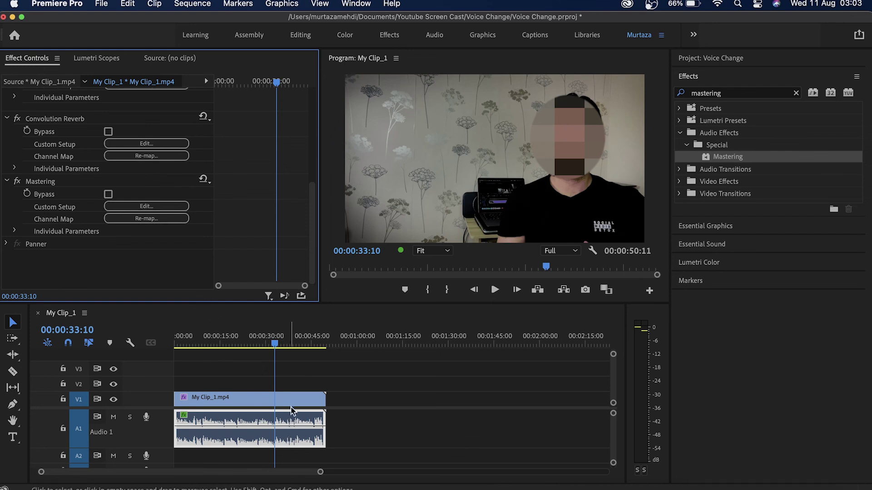
# Play the clip from about 00:00:09 to hear the pitch-shifted, reverbed, mastered voice
pyautogui.moveTo(274, 345); pyautogui.dragTo(202, 345)
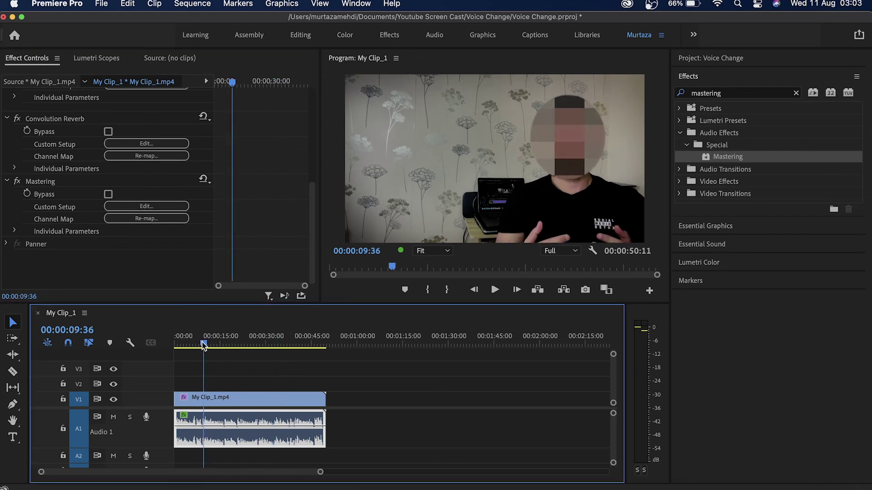
pyautogui.press('space')
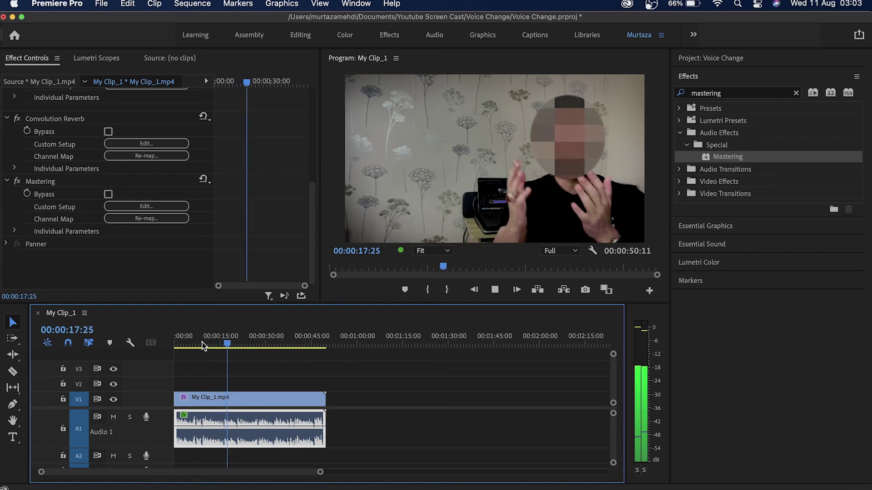
pyautogui.press('space')
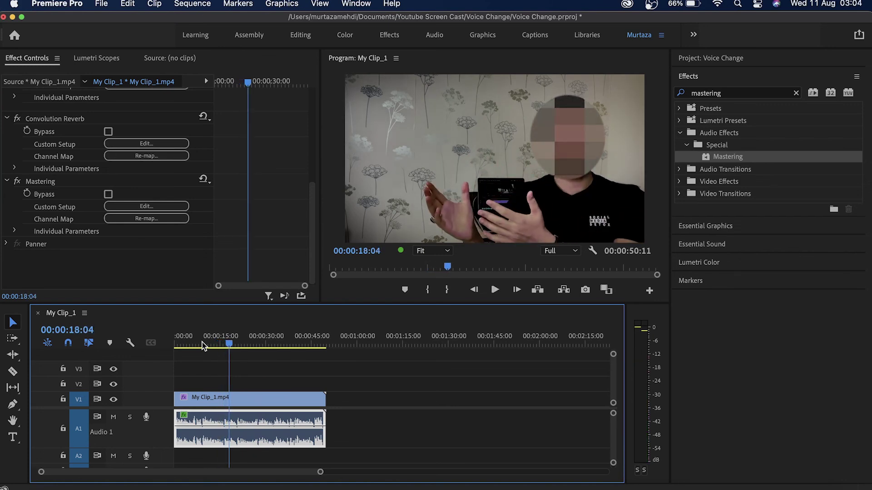